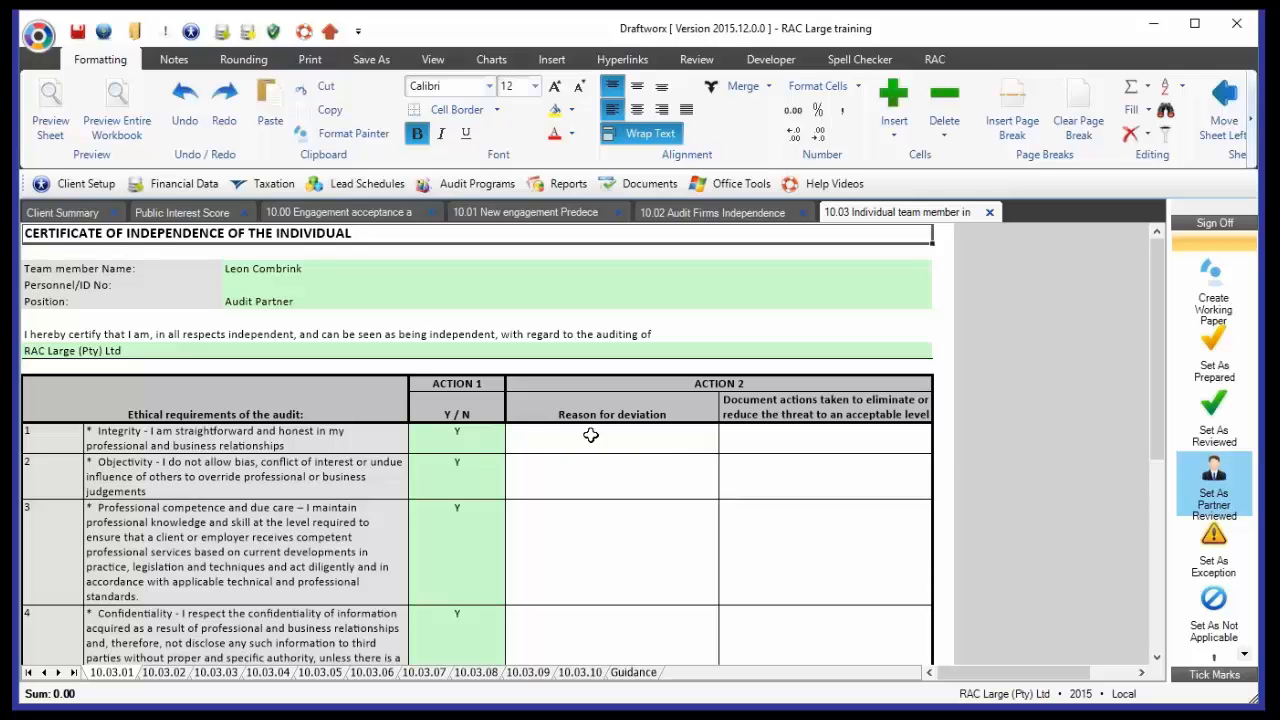
Review the ethical requirements with their Y/N answers and the team member name field on certificate 10.03.01.
drag(468, 443, 462, 516)
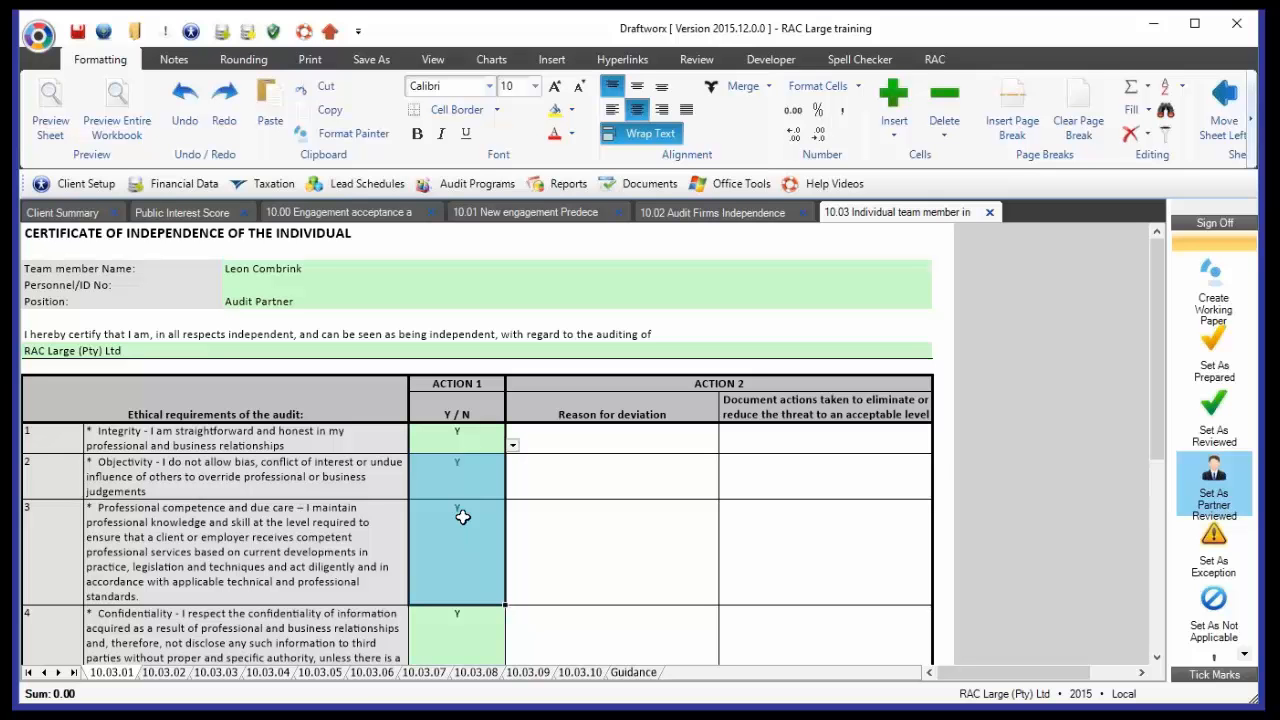
click(262, 446)
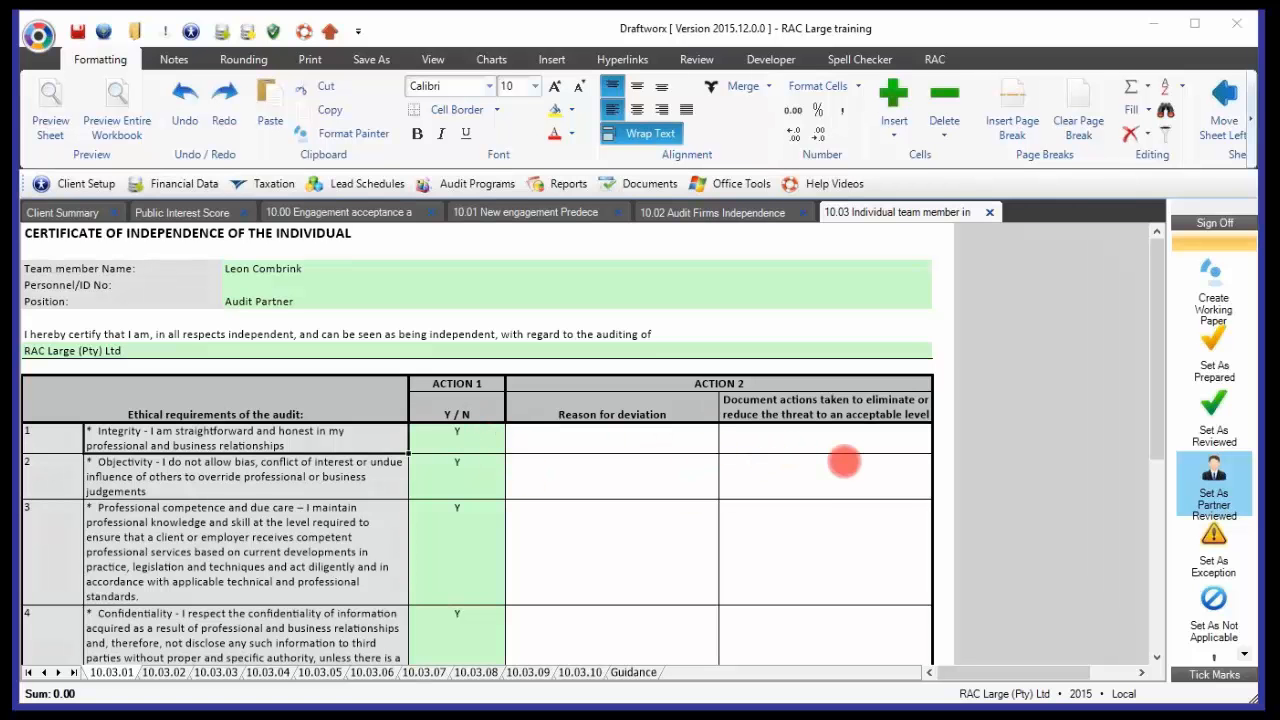
scroll(500, 549, down, 2)
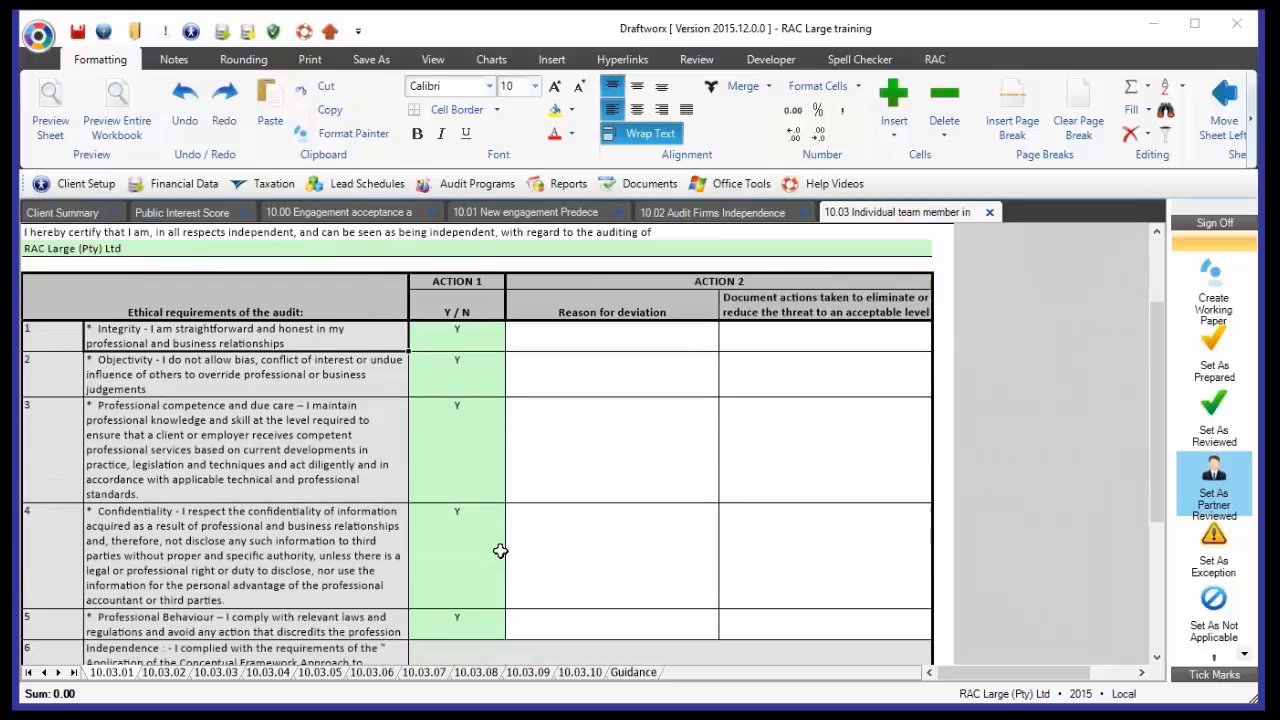
scroll(500, 551, down, 3)
scroll(500, 551, up, 5)
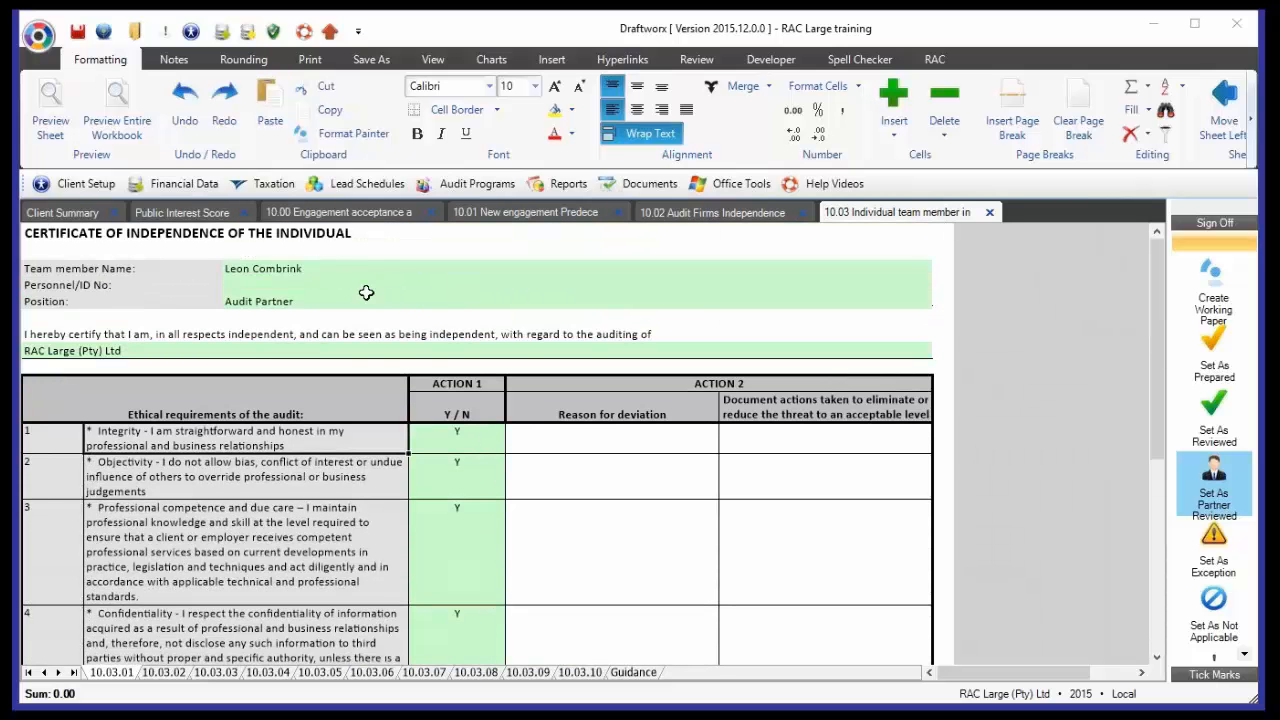
click(337, 272)
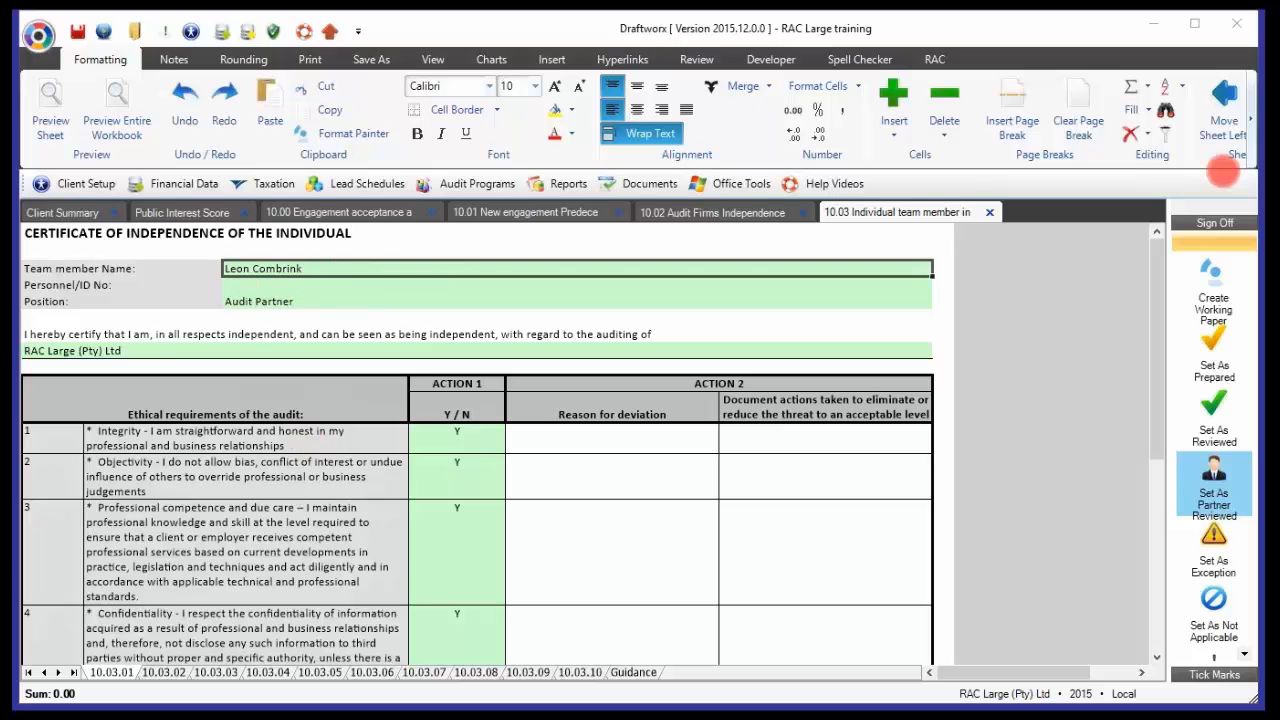
Examine the Independence requirement in row 6 and its Financial Interest item on certificate 10.03.01.
scroll(763, 522, down, 6)
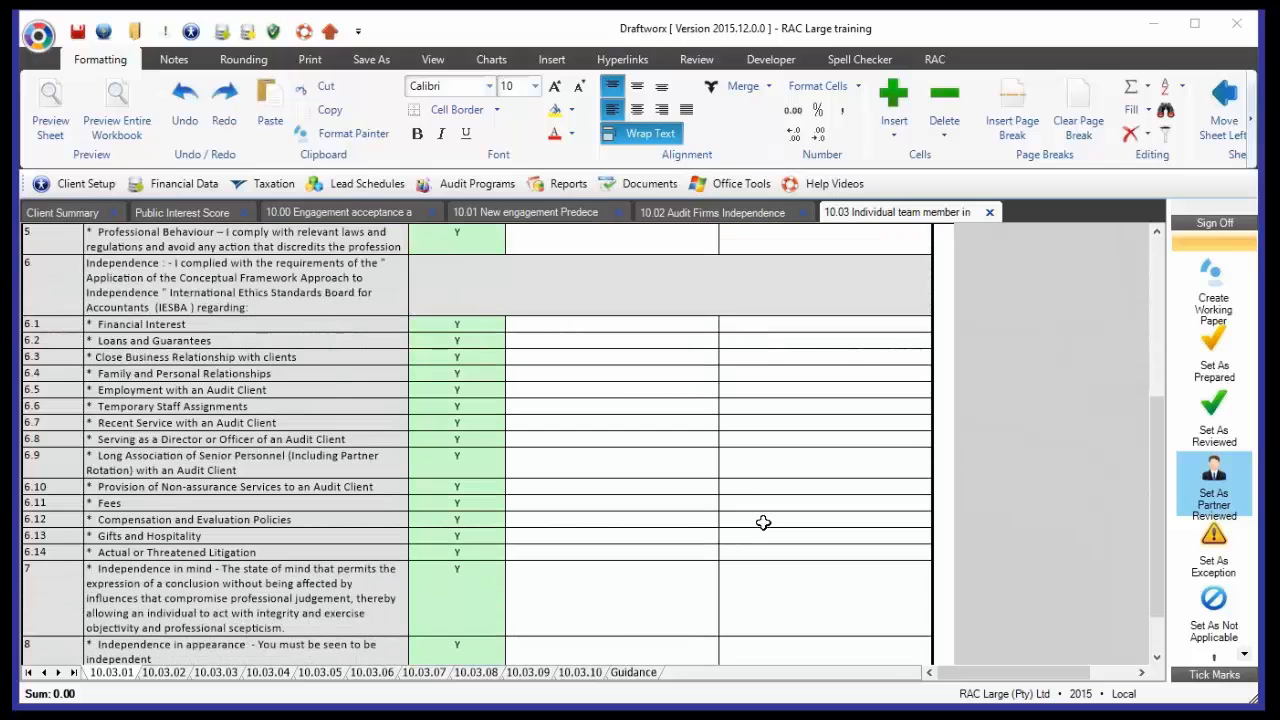
click(192, 297)
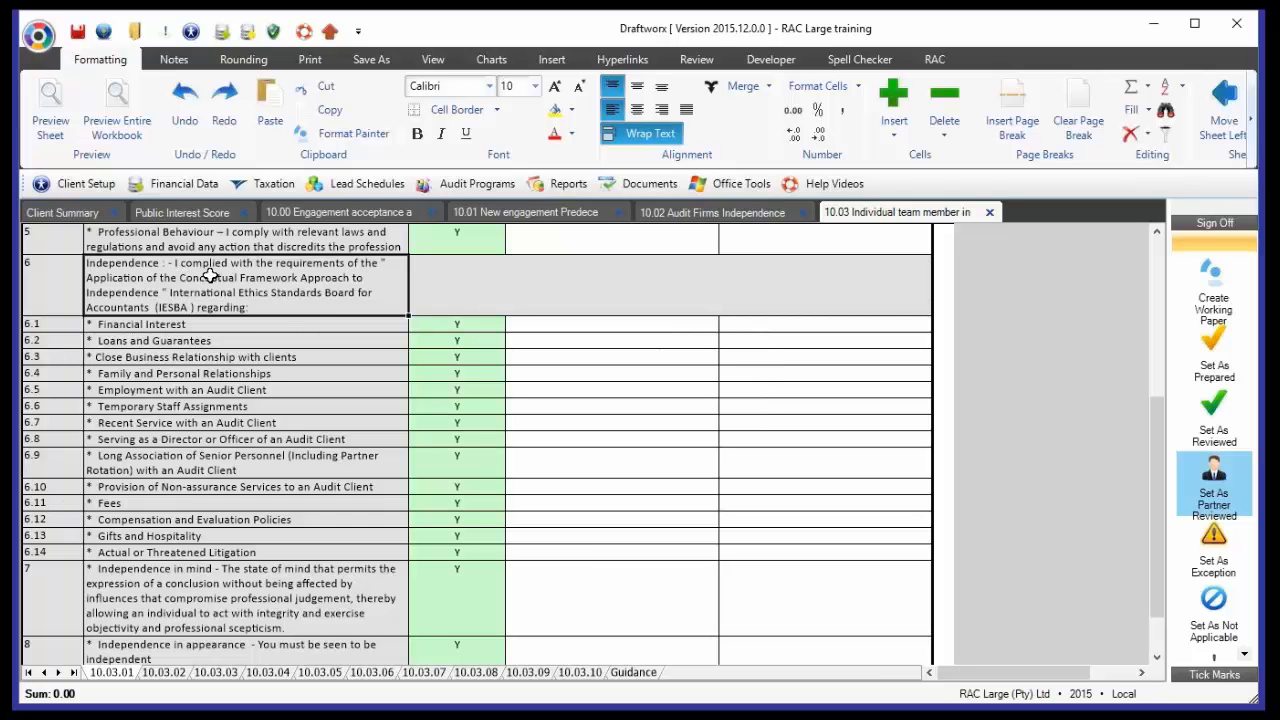
click(219, 327)
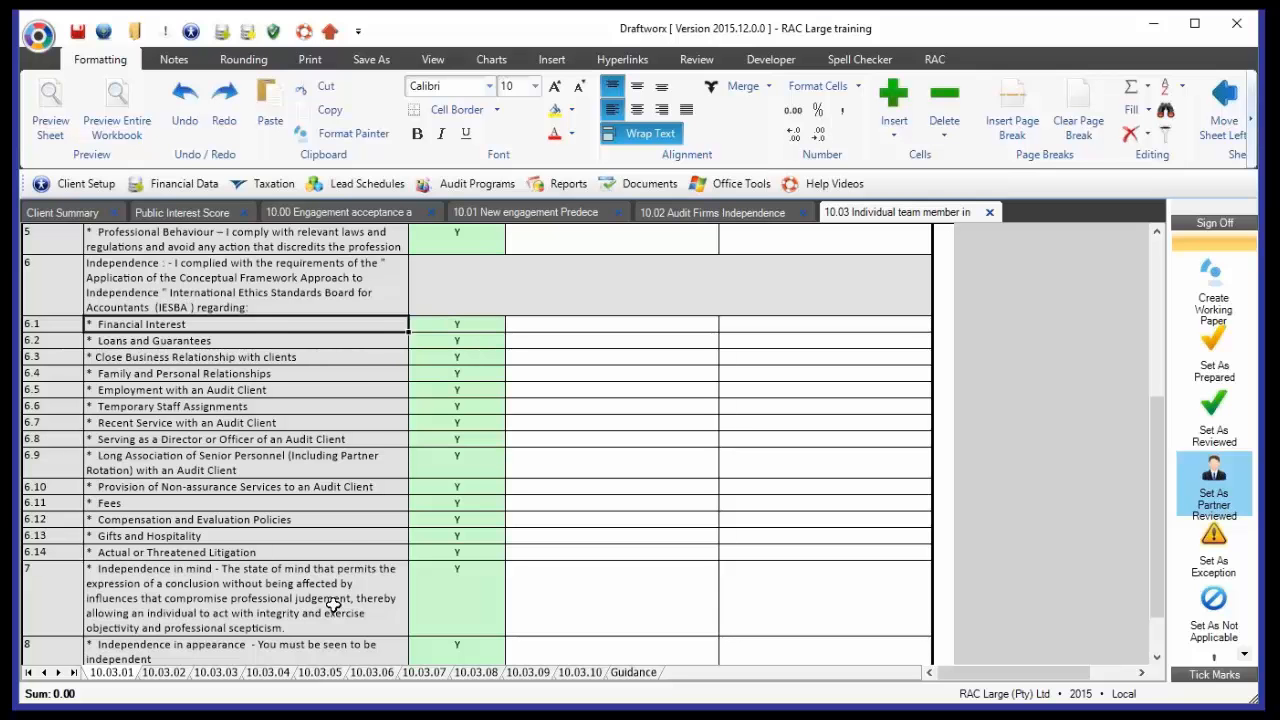
Open certificate 10.03.04 and examine the team member name, the Integrity answer, and the deviation reason and action cells for requirements 1 to 4.
click(272, 673)
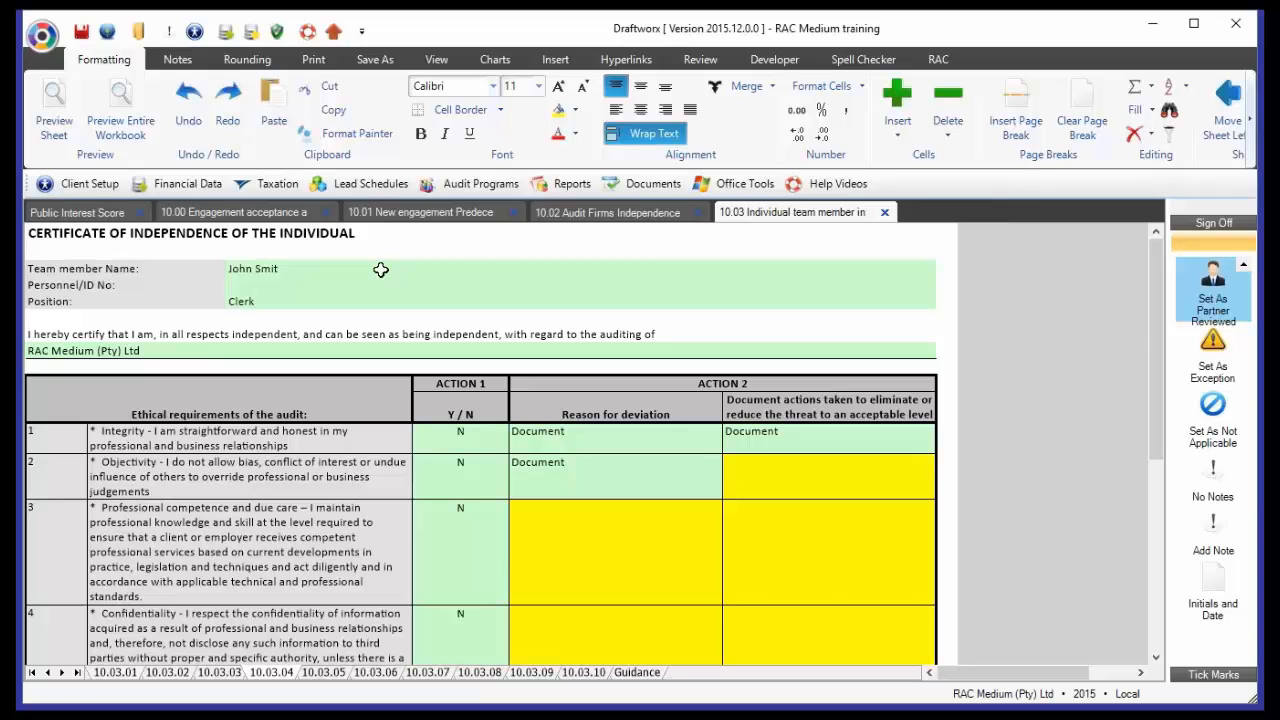
click(381, 270)
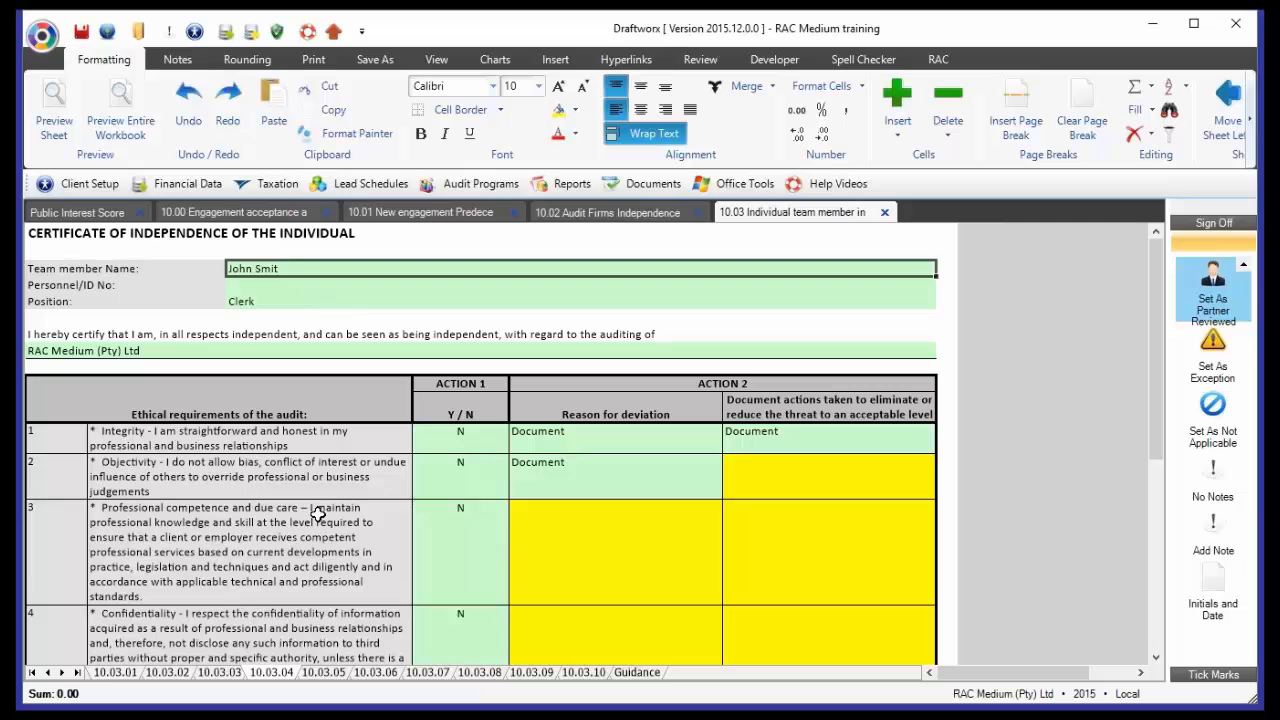
click(466, 449)
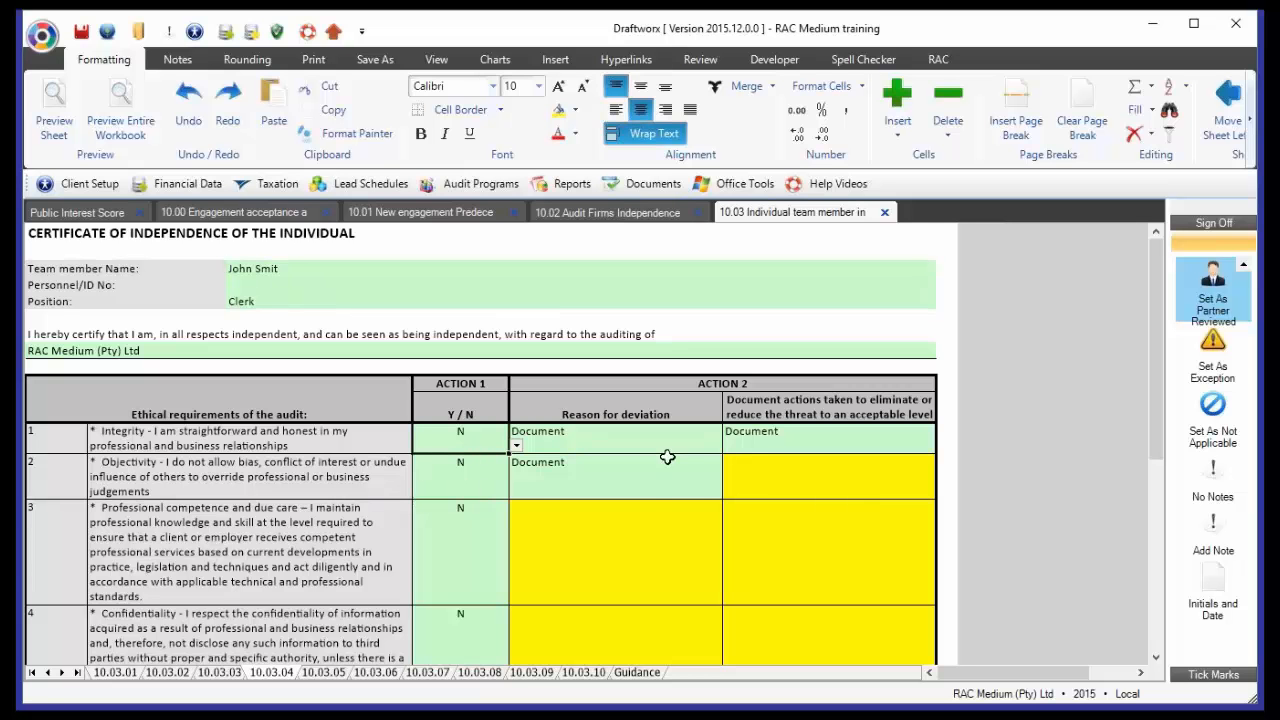
click(654, 508)
click(790, 483)
click(800, 551)
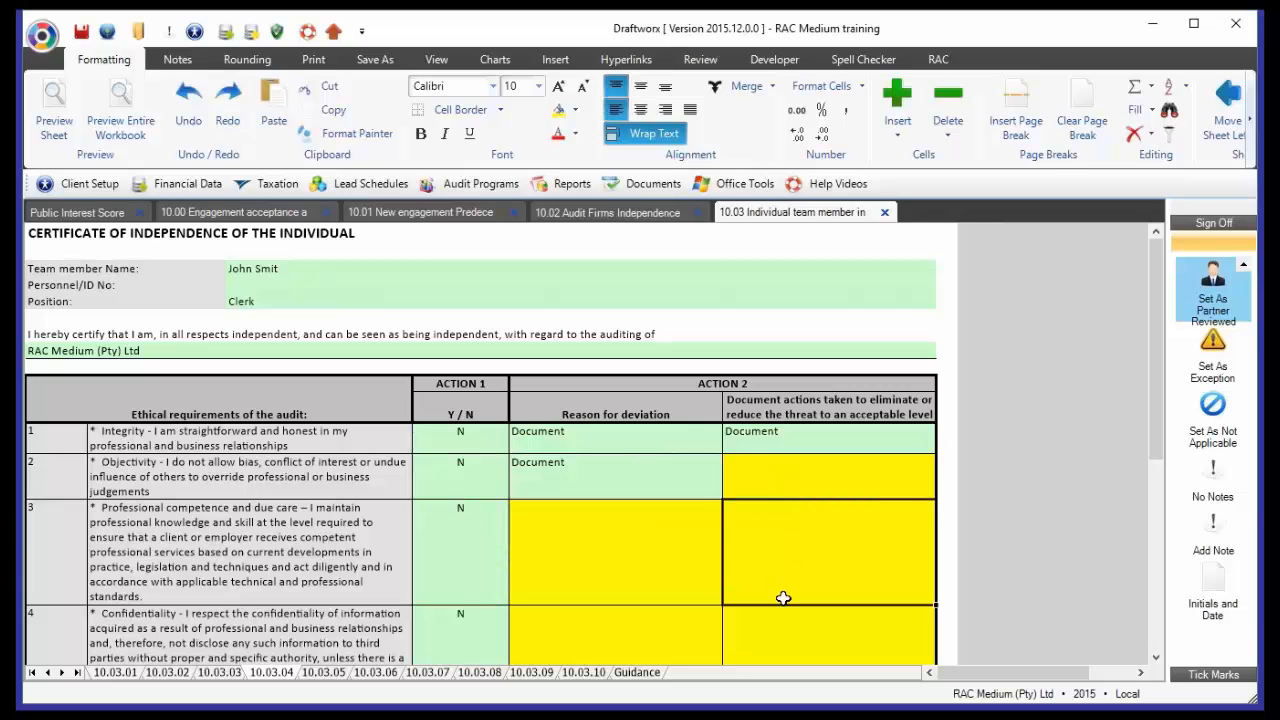
click(733, 628)
click(634, 627)
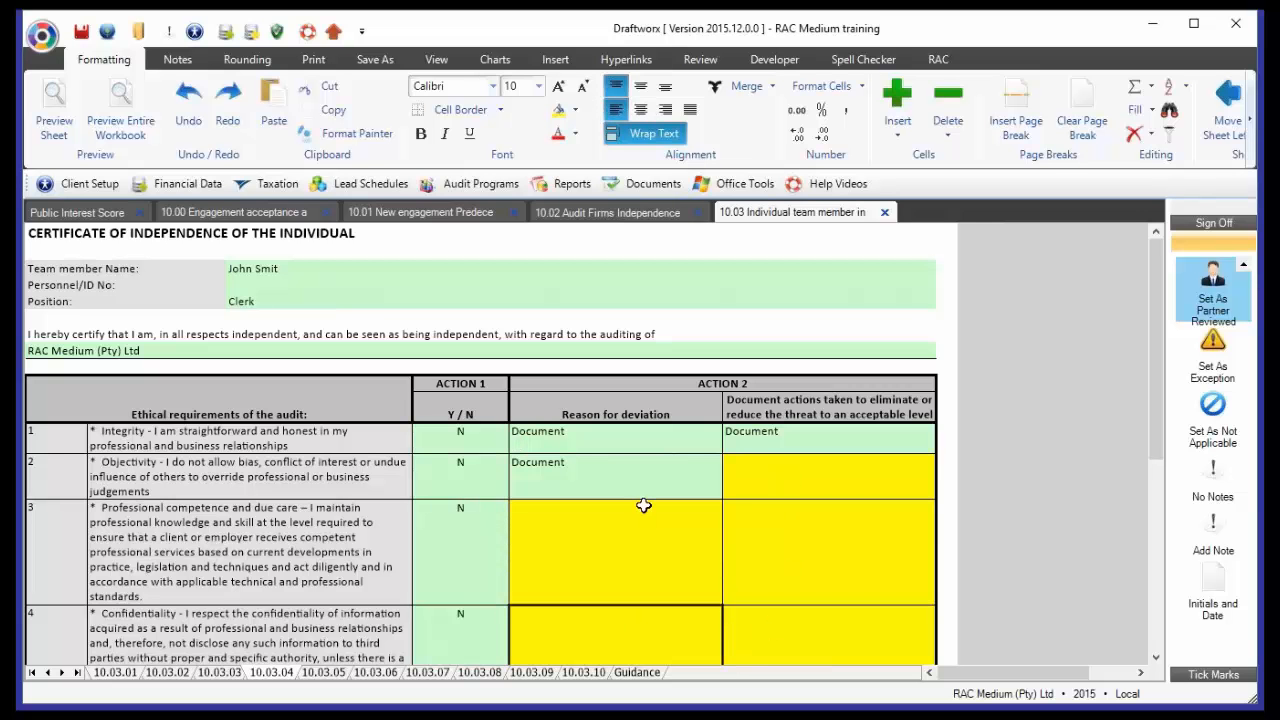
scroll(629, 461, down, 1)
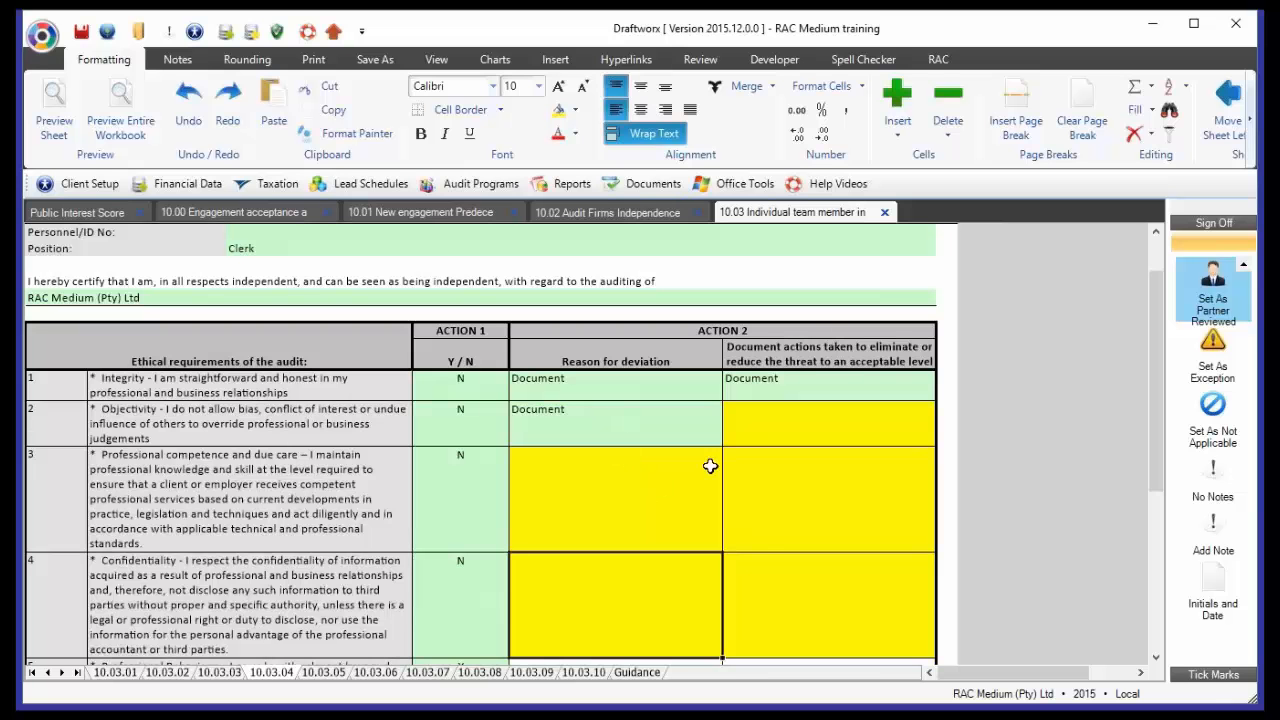
click(629, 392)
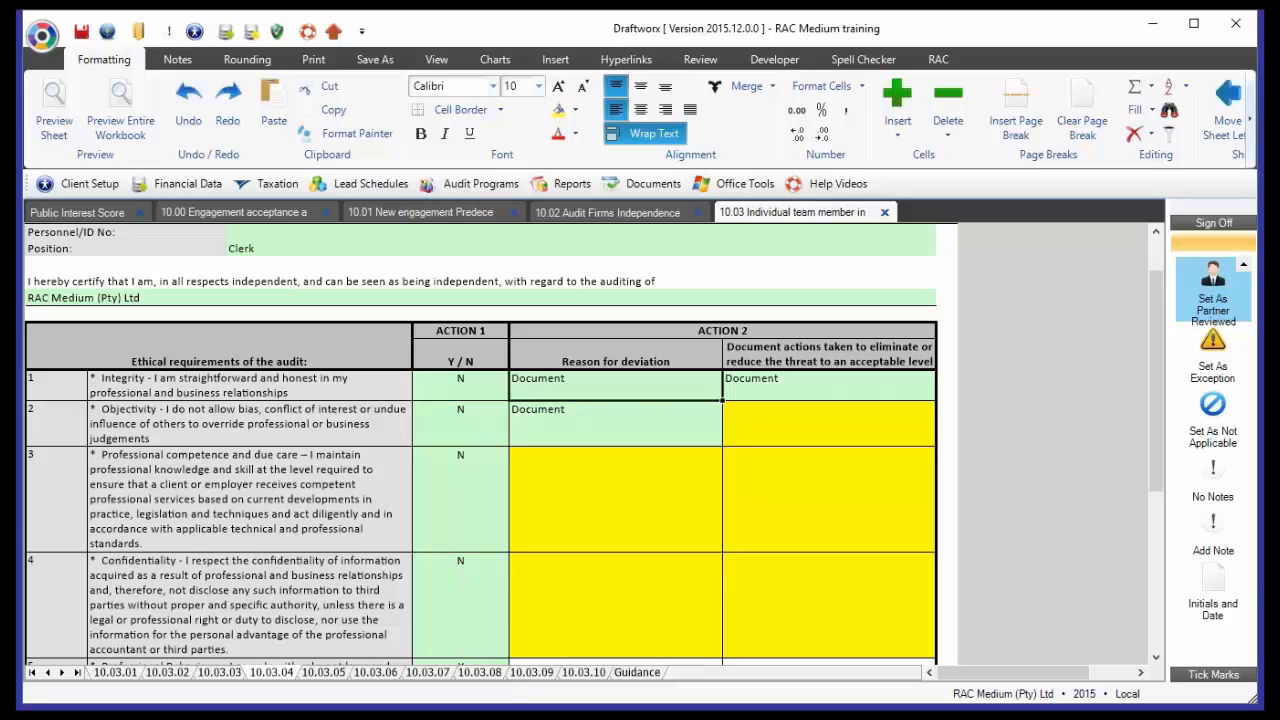
click(629, 511)
Review the remaining requirements on certificate 10.03.04 down to the signature cell for commencement of the audit.
scroll(632, 512, down, 2)
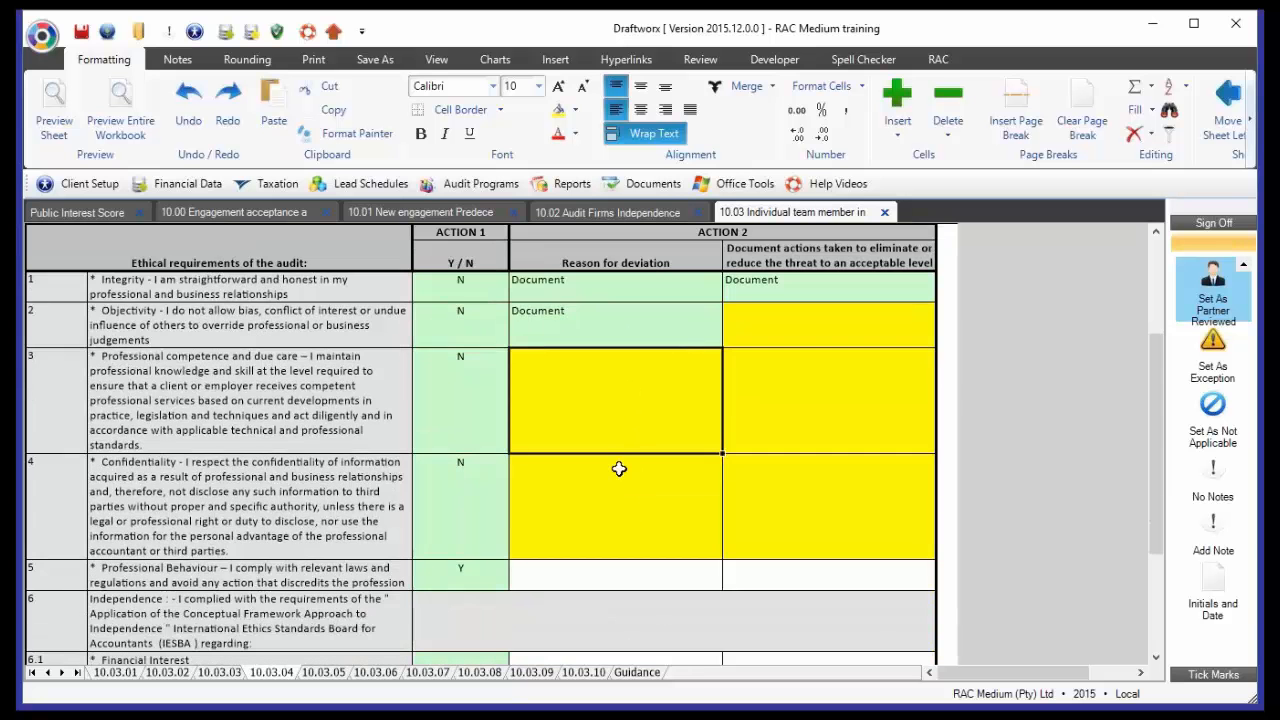
scroll(619, 469, down, 3)
scroll(614, 466, up, 3)
scroll(610, 452, down, 5)
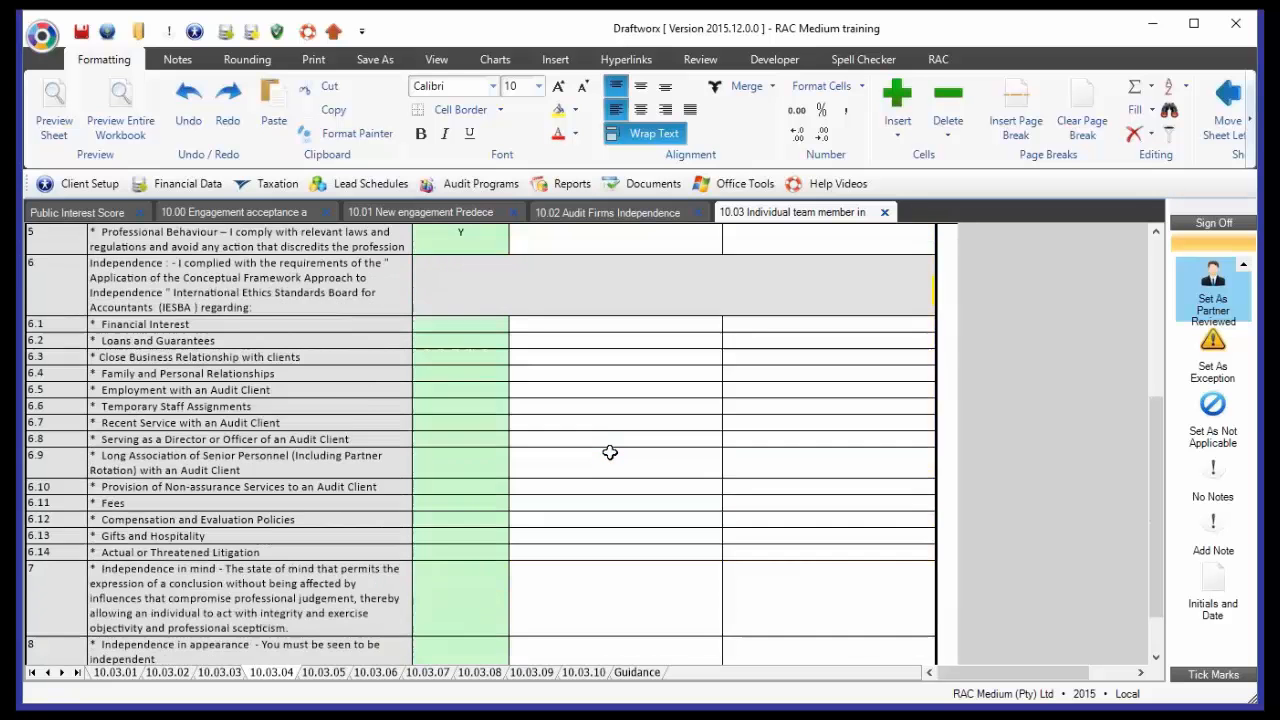
click(364, 596)
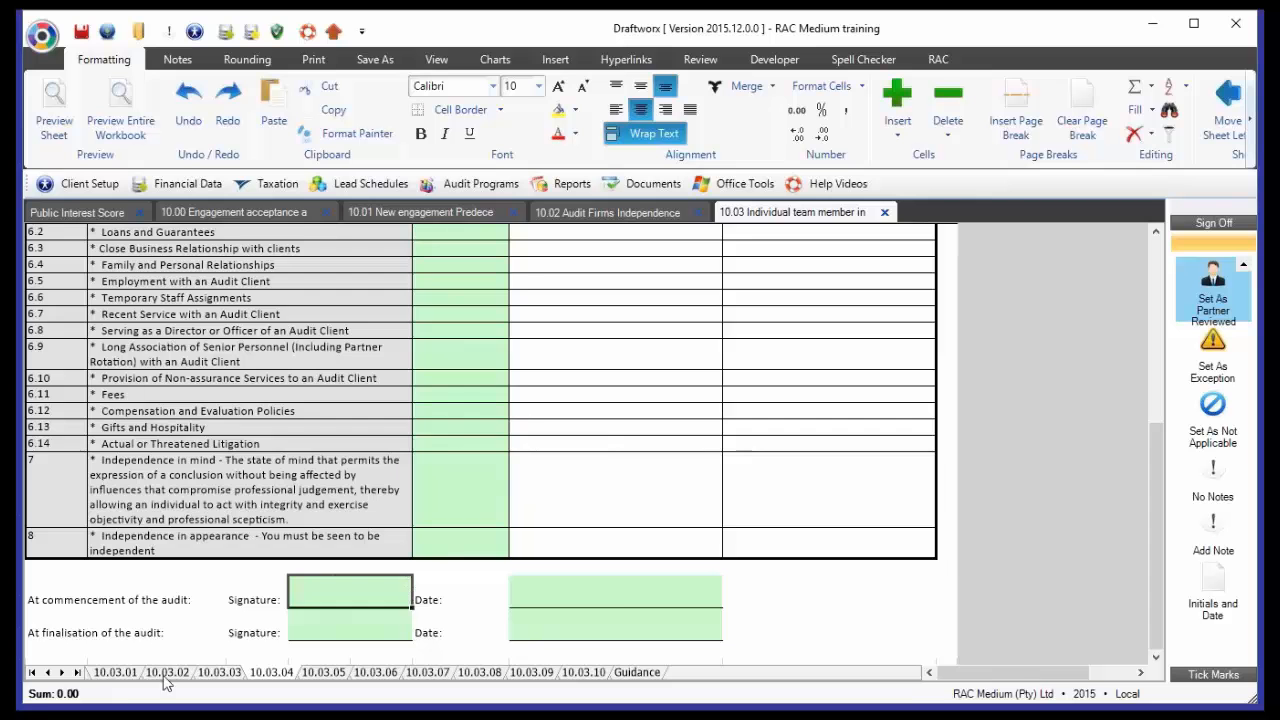
Open certificate 10.03.01 and inspect the signature and date fields for commencement and finalisation of the audit.
click(118, 672)
scroll(320, 548, down, 6)
scroll(317, 550, down, 1)
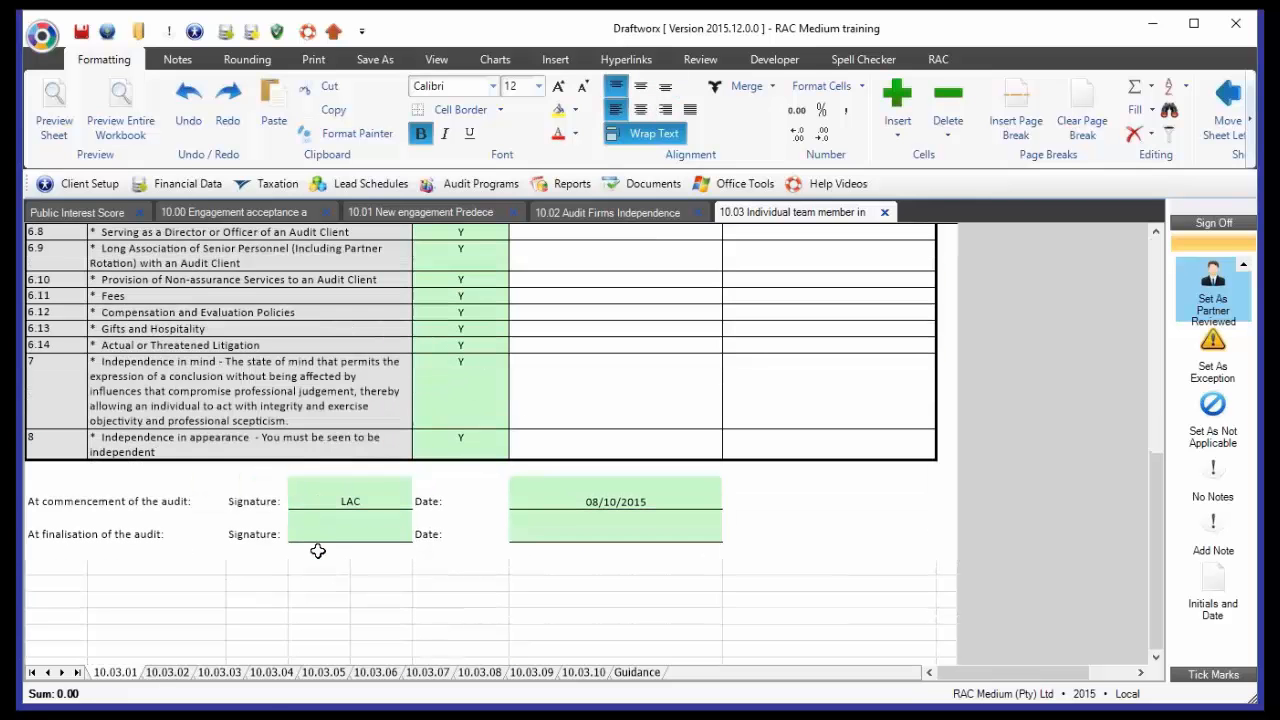
click(364, 494)
click(718, 490)
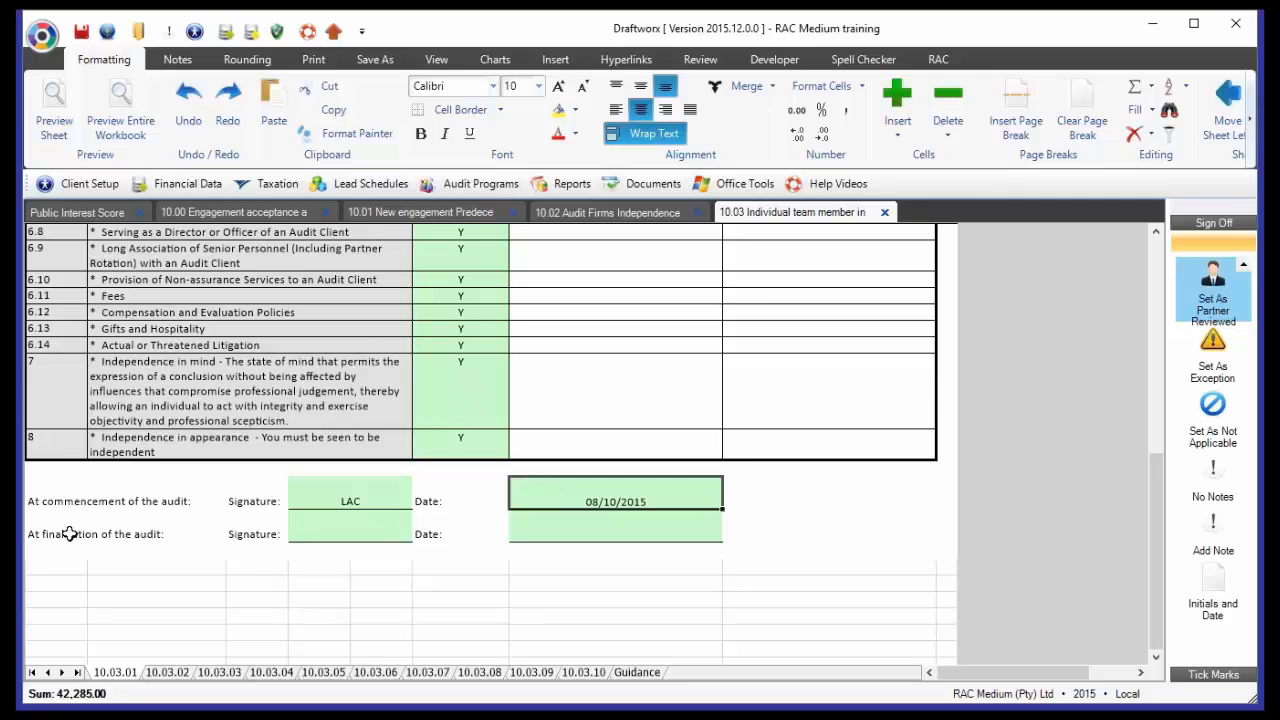
mouse_move(68, 534)
mouse_down()
mouse_move(138, 547)
mouse_move(697, 549)
mouse_move(693, 562)
mouse_up()
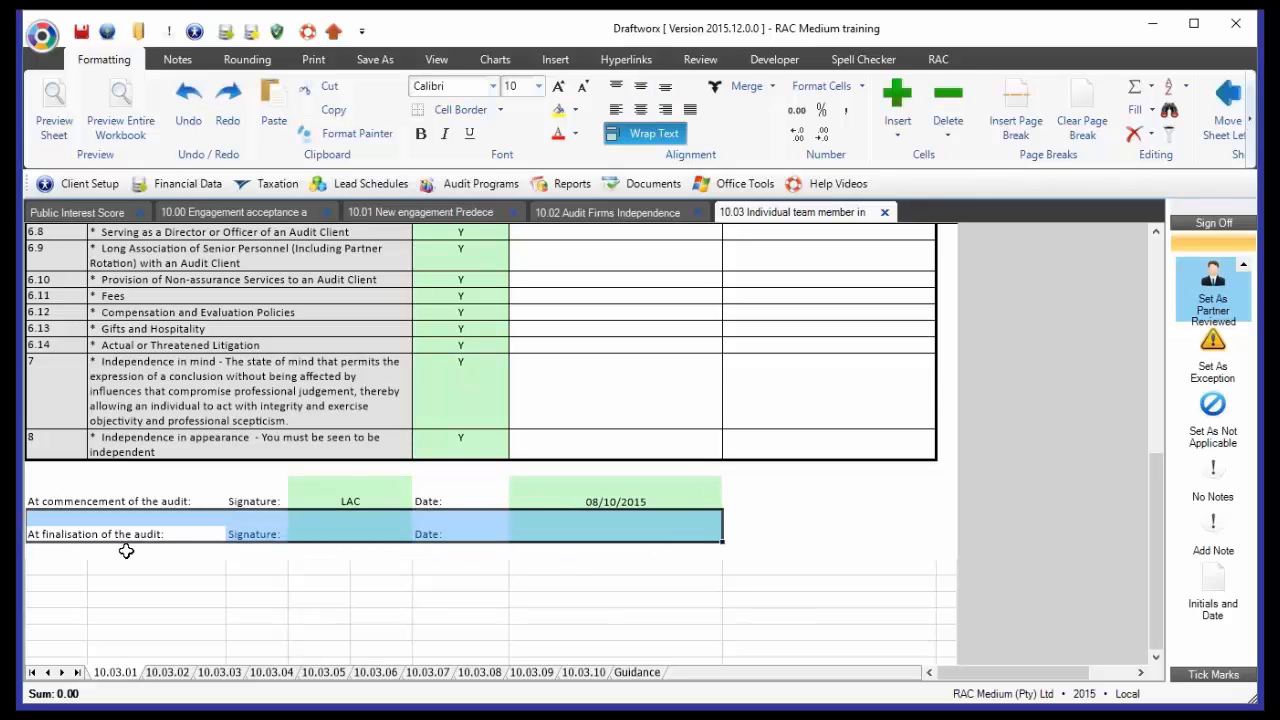